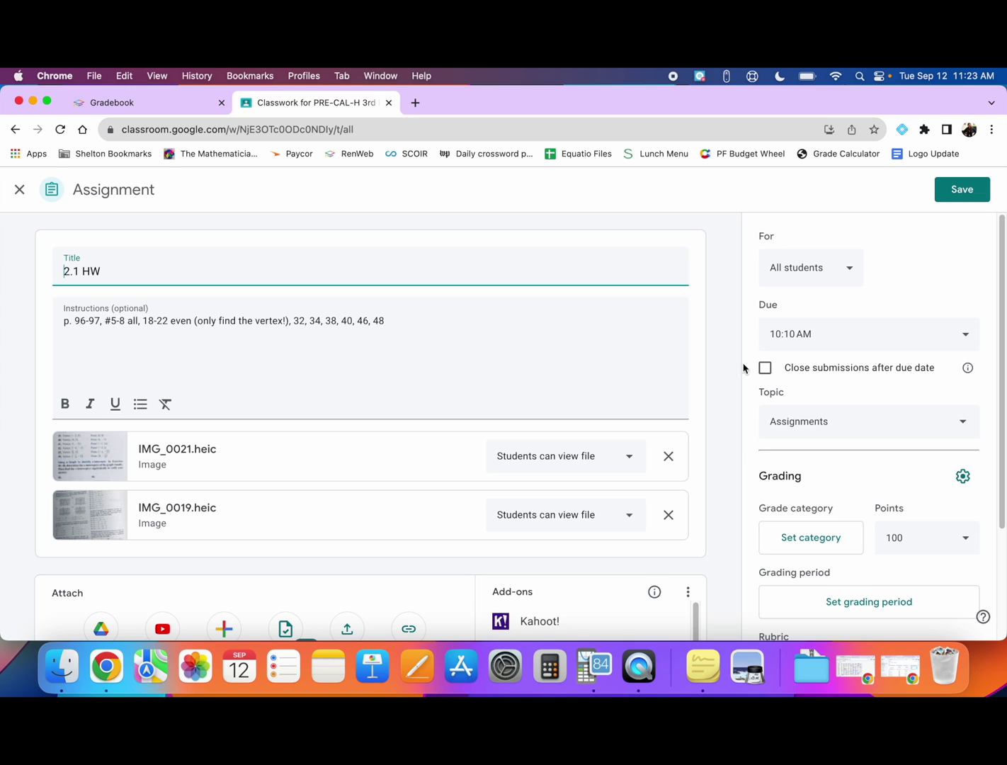
Step: Confirm the Sep 12, 10:10 AM due date and save the 2.1 HW assignment
click(833, 347)
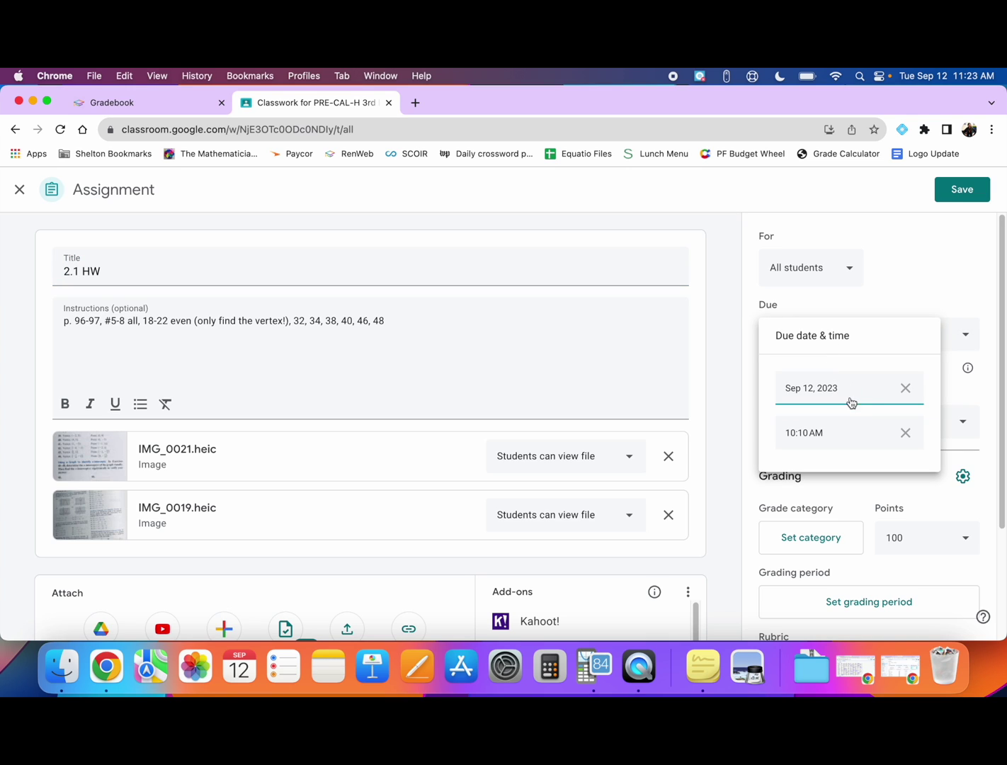
click(897, 302)
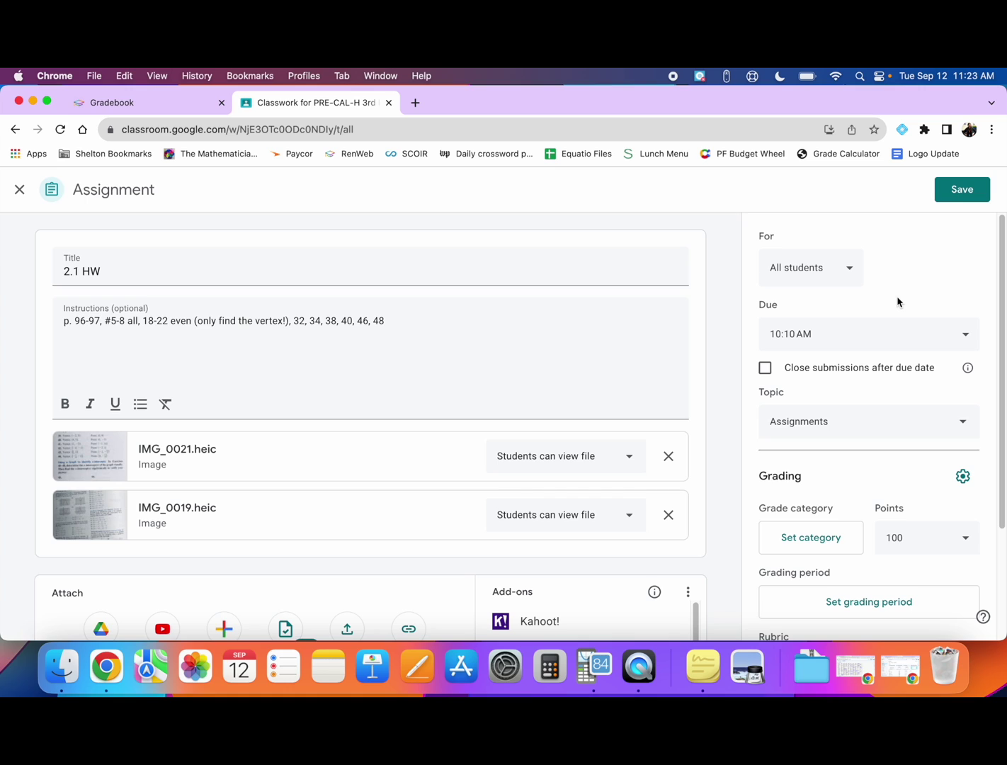
click(967, 199)
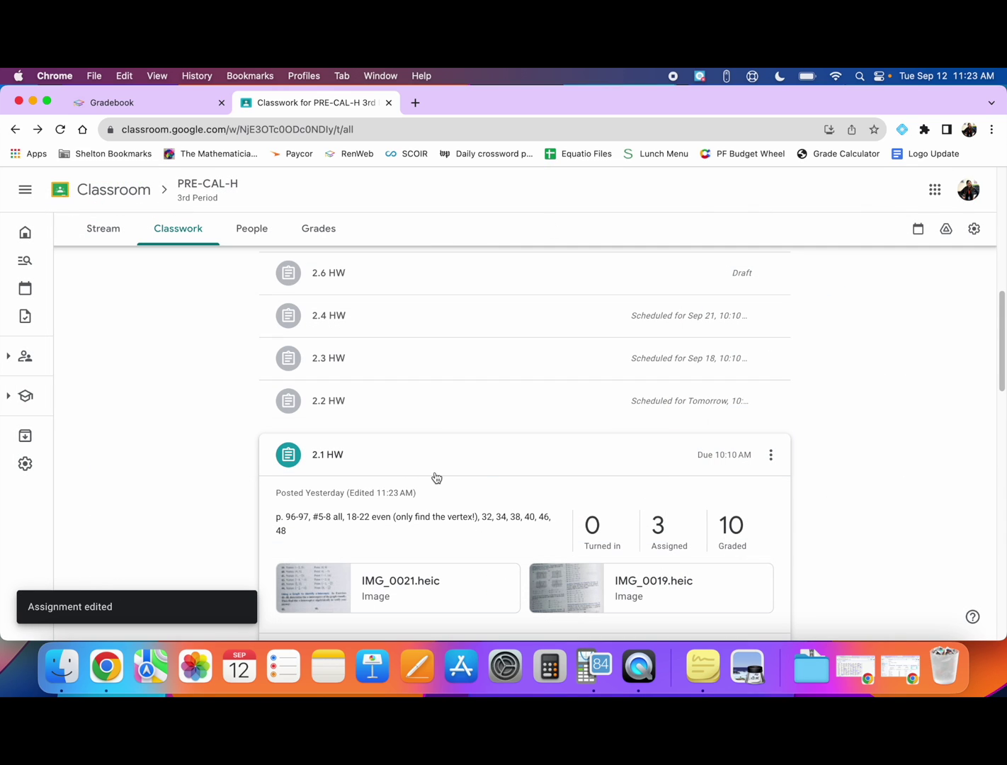
Step: Start a new FACTS gradebook assignment for PRE-CAL-H - 3 in the HW category
click(180, 106)
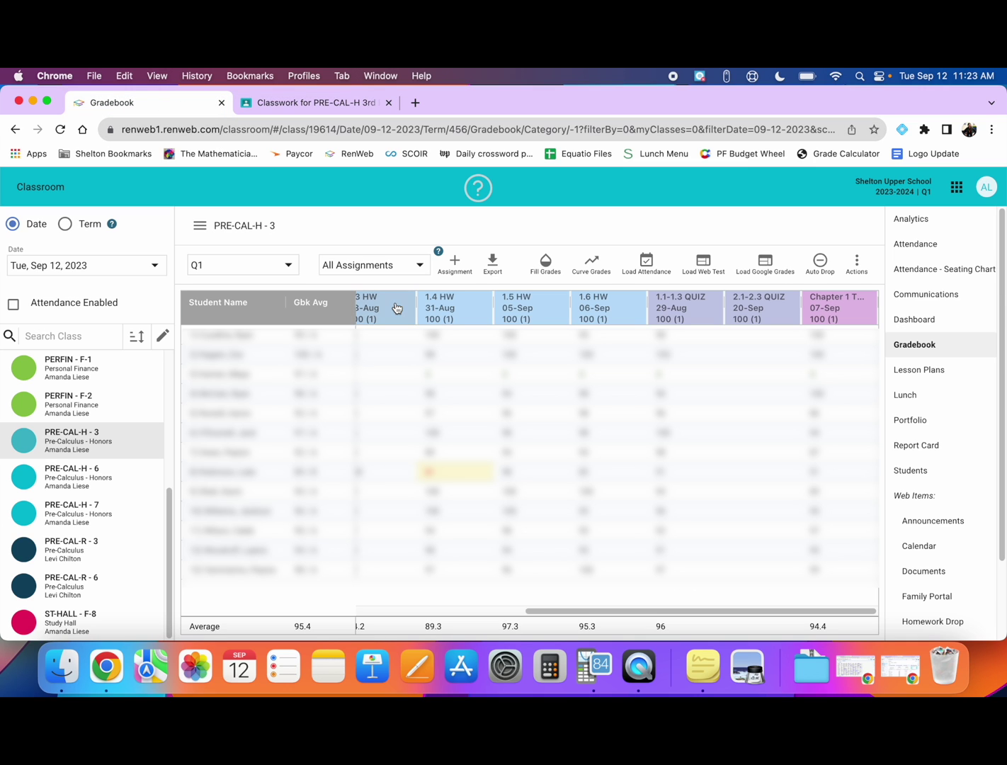
click(456, 266)
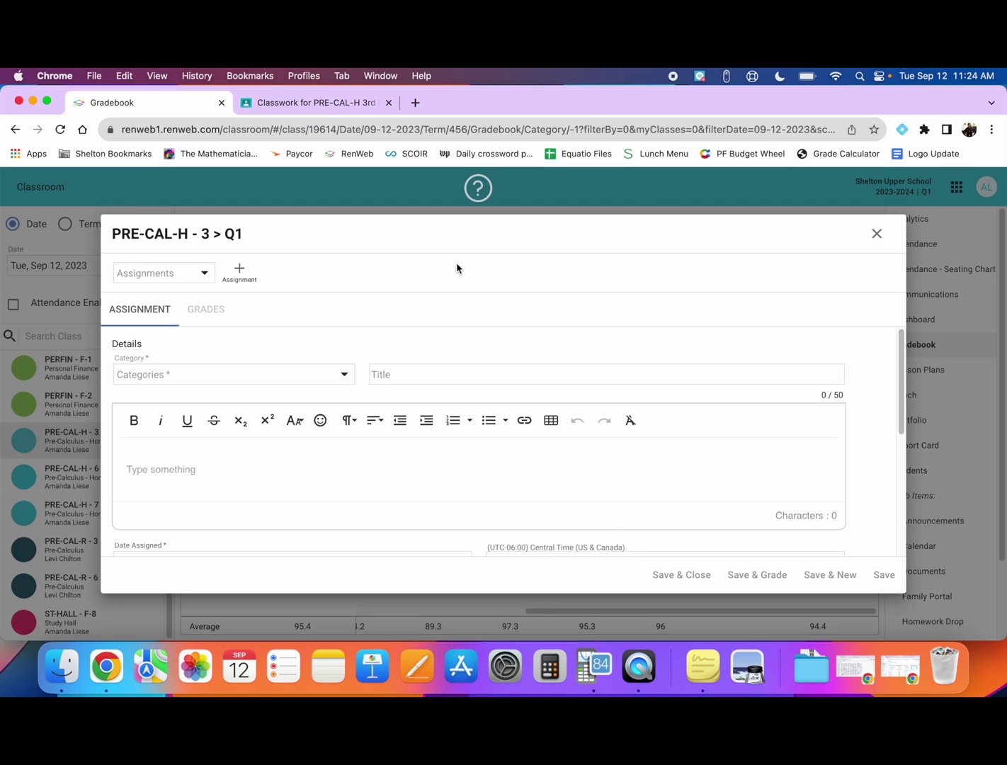
click(323, 383)
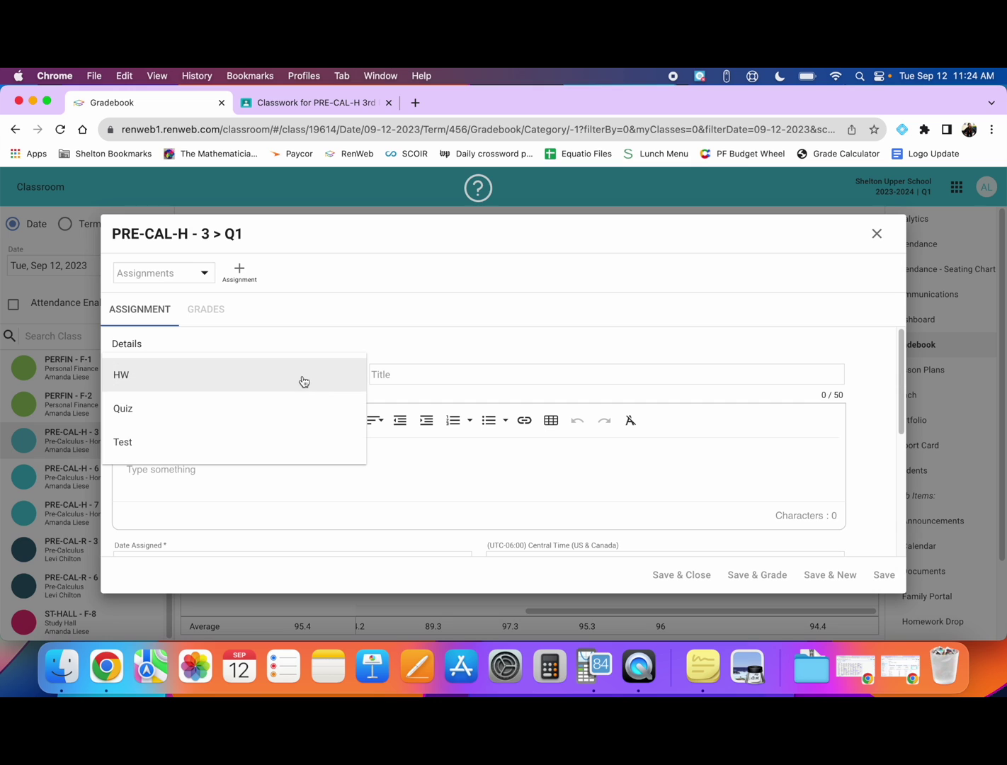
click(301, 380)
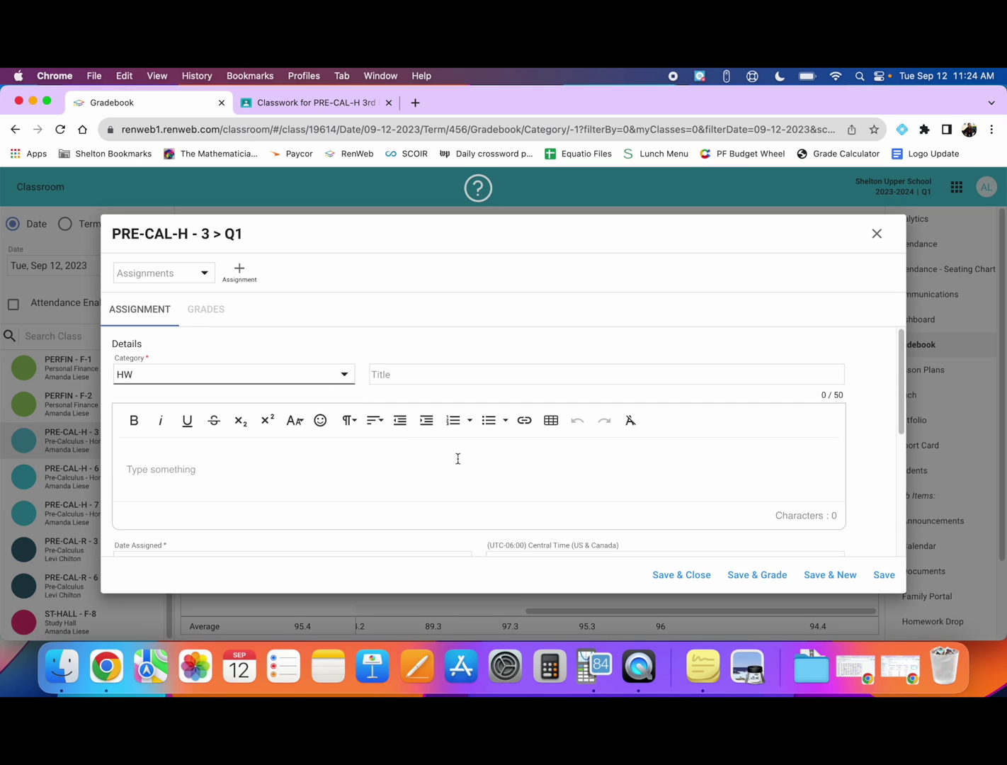
scroll(456, 459, down, 5)
scroll(457, 463, down, 1)
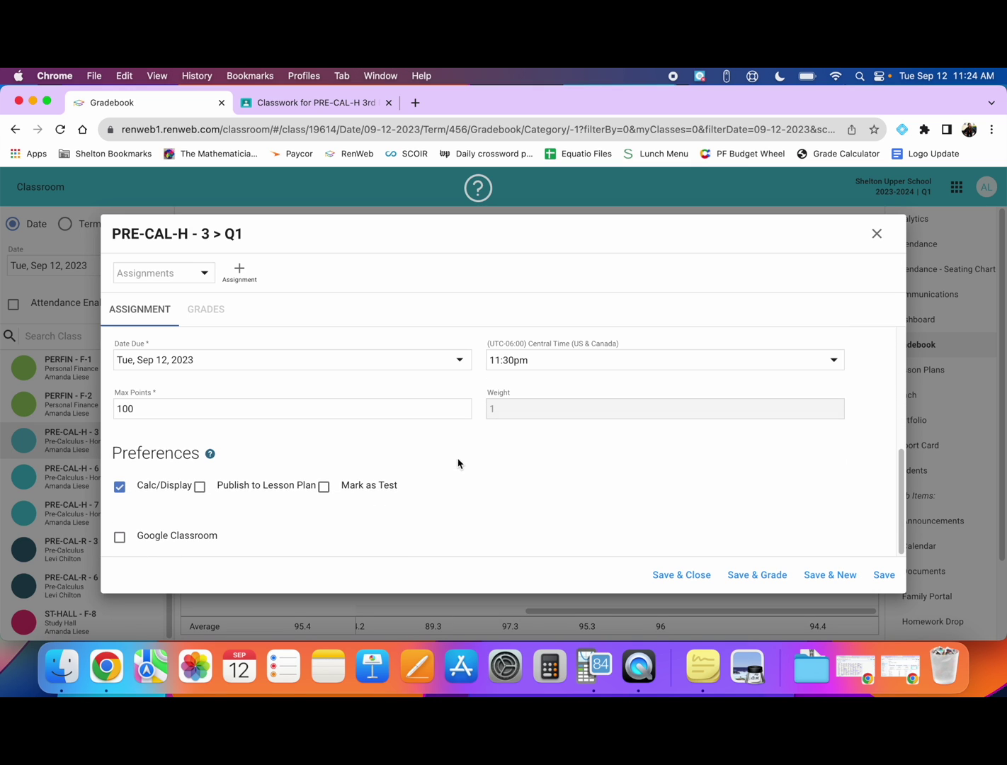
Step: Turn on Google Classroom linking and list the Classroom assignments available to link
click(159, 542)
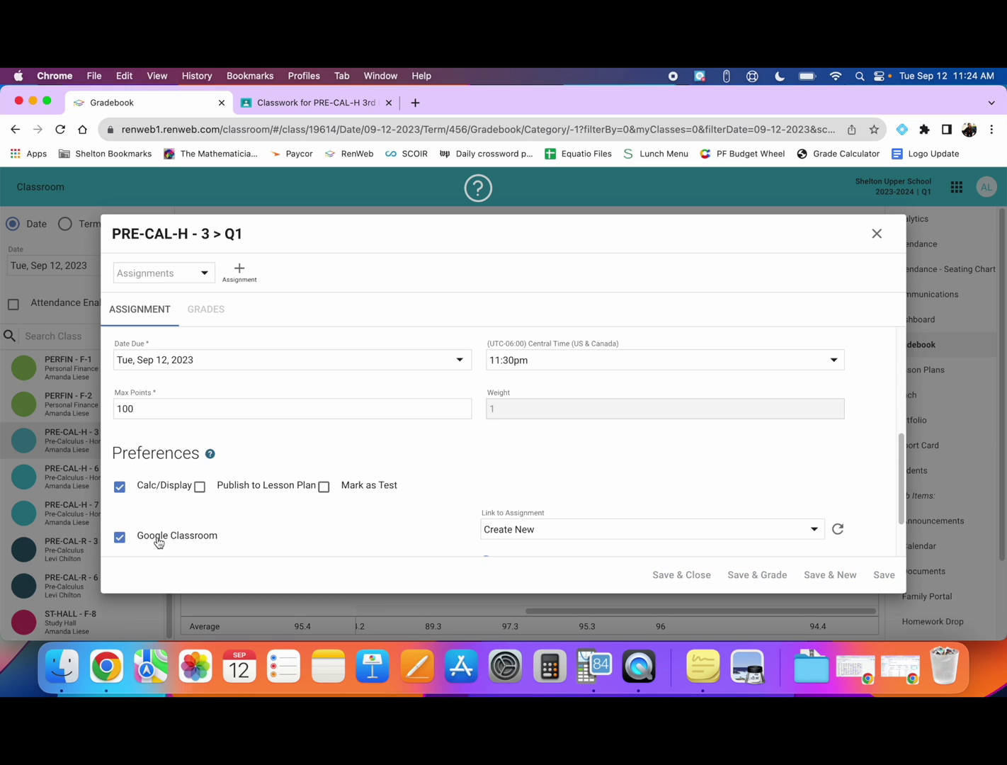
scroll(450, 529, down, 2)
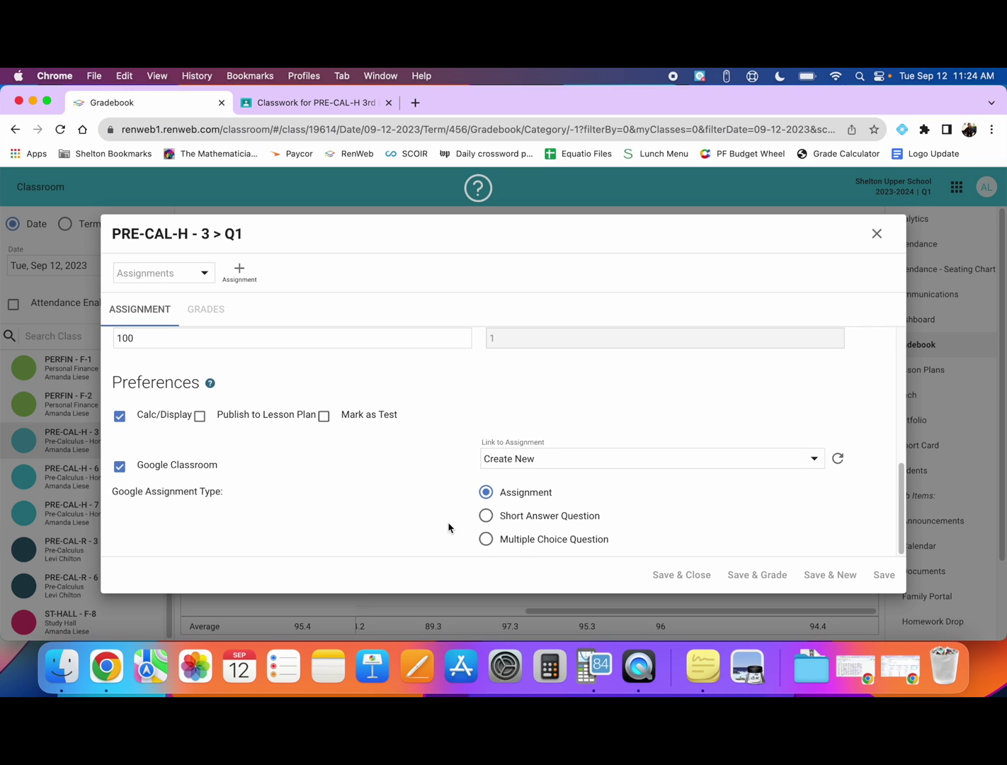
click(813, 462)
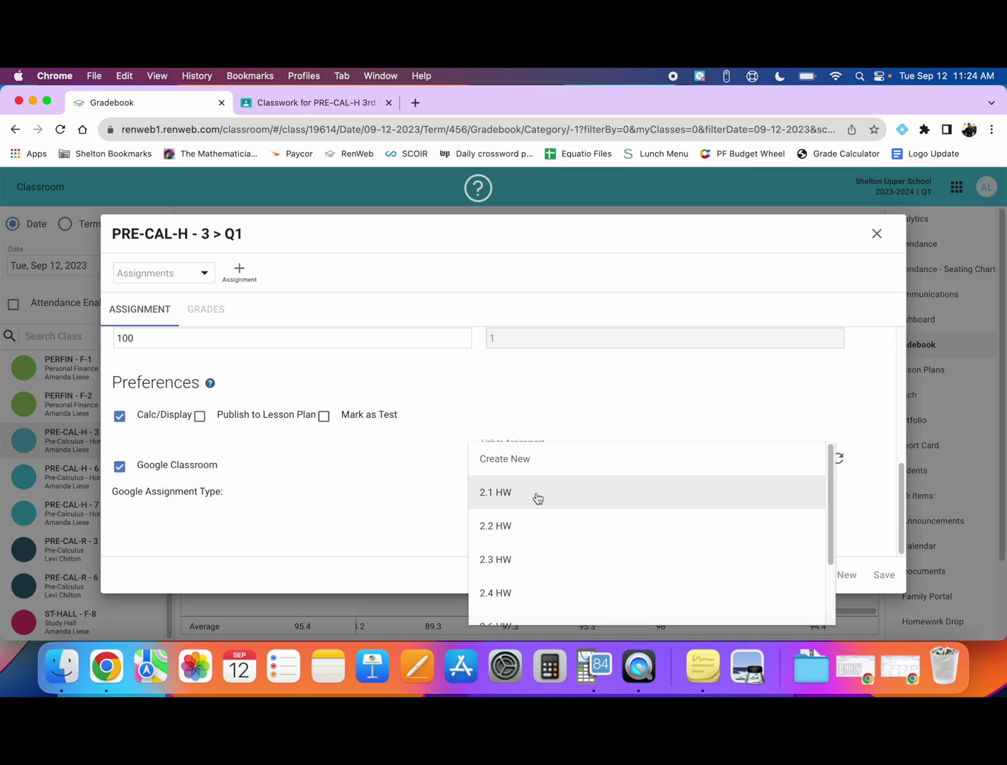
Step: Link to 2.1 HW, load its Google Classroom details (due 12-Sep, 100 points), and save
click(511, 497)
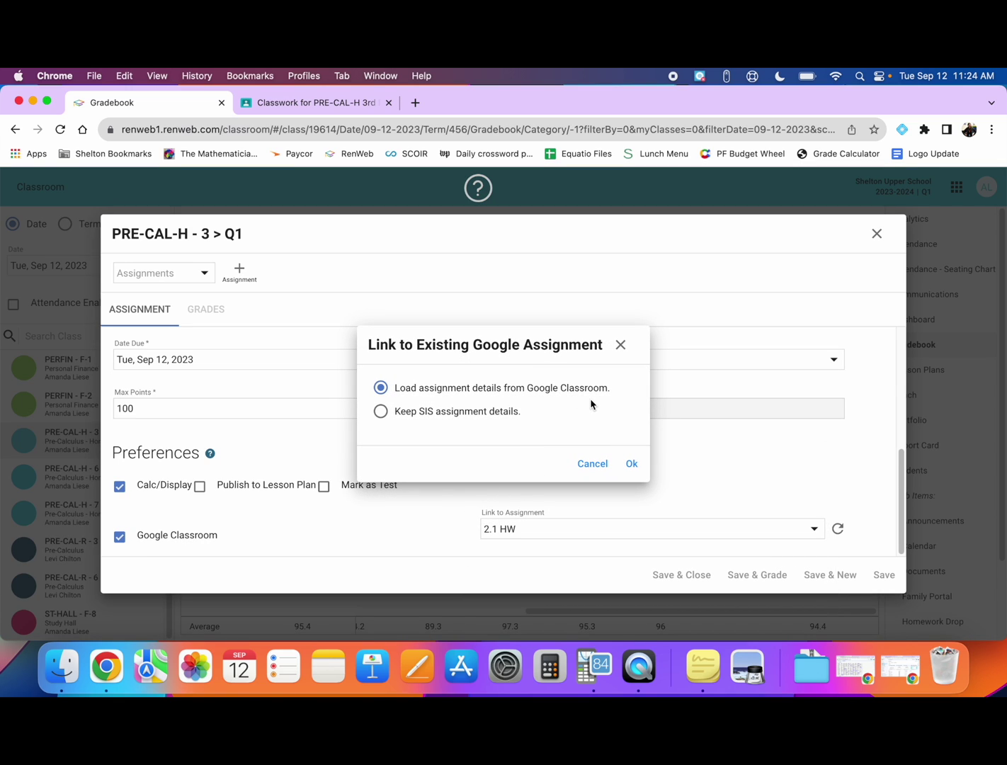
click(633, 464)
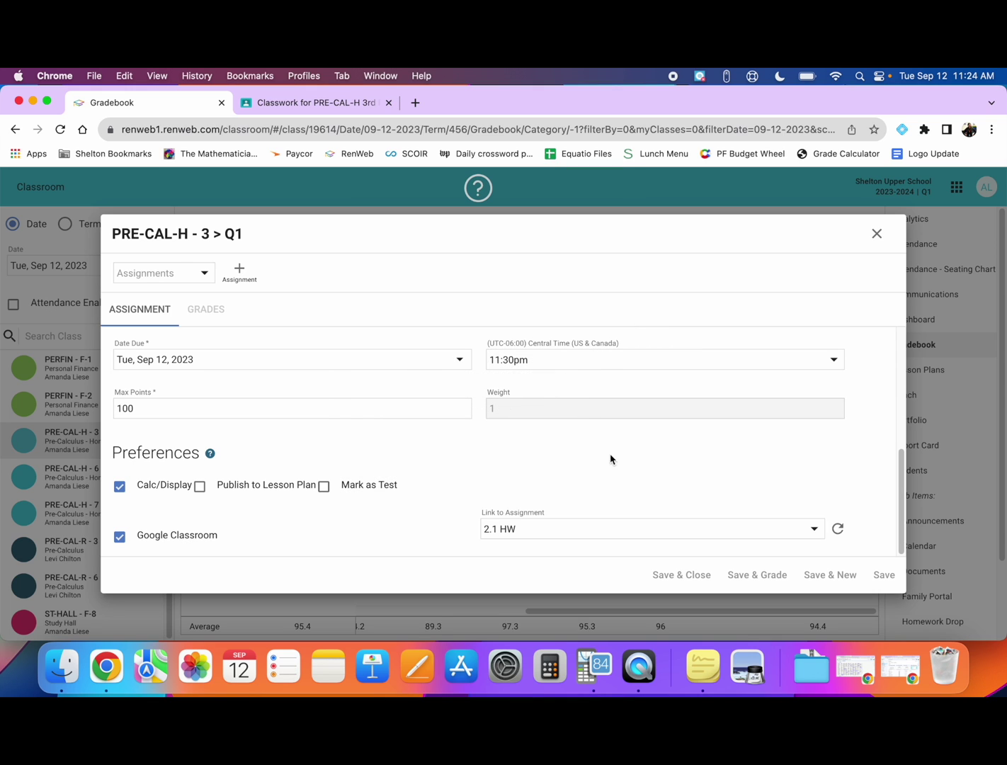
scroll(539, 444, up, 3)
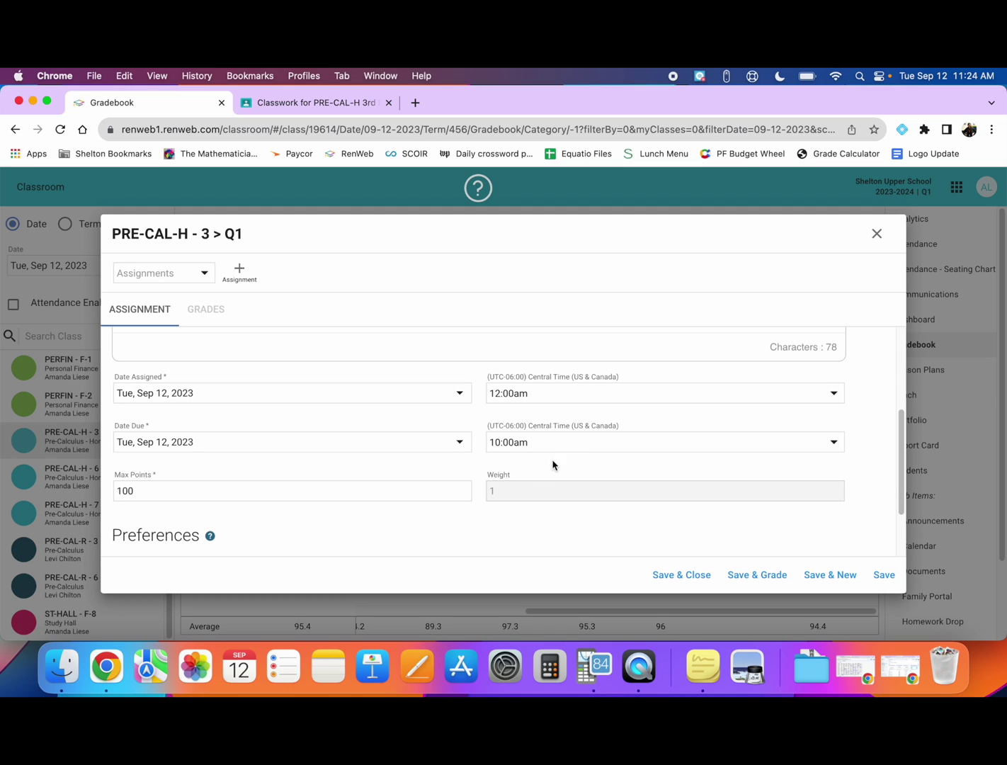
scroll(358, 396, up, 5)
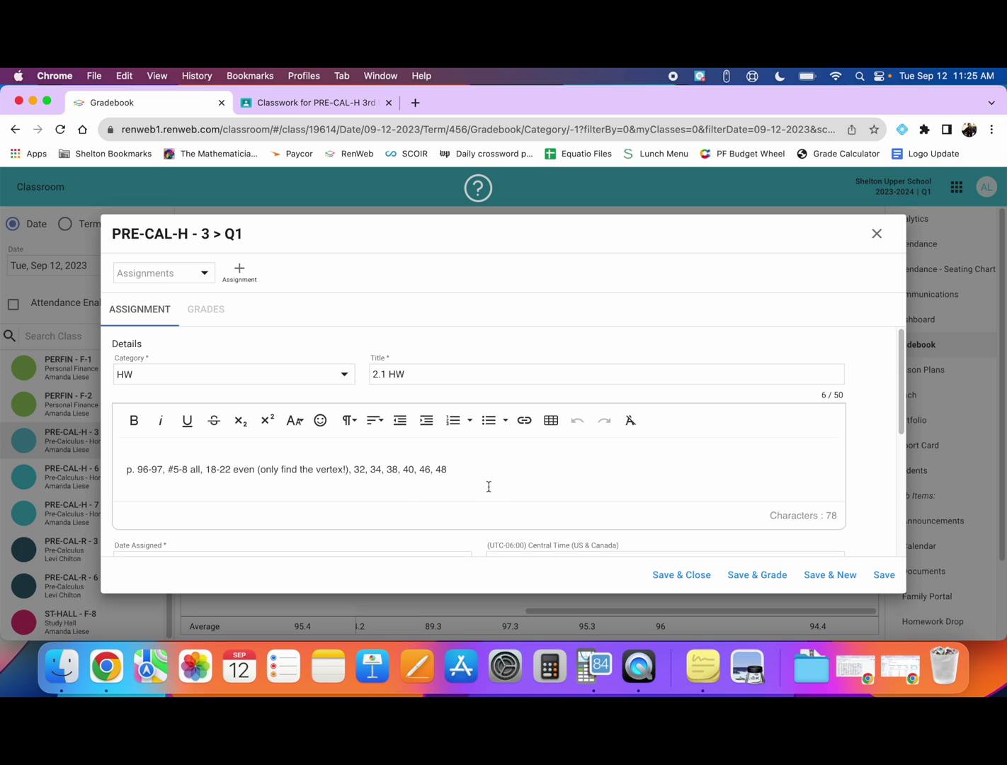
scroll(484, 482, down, 3)
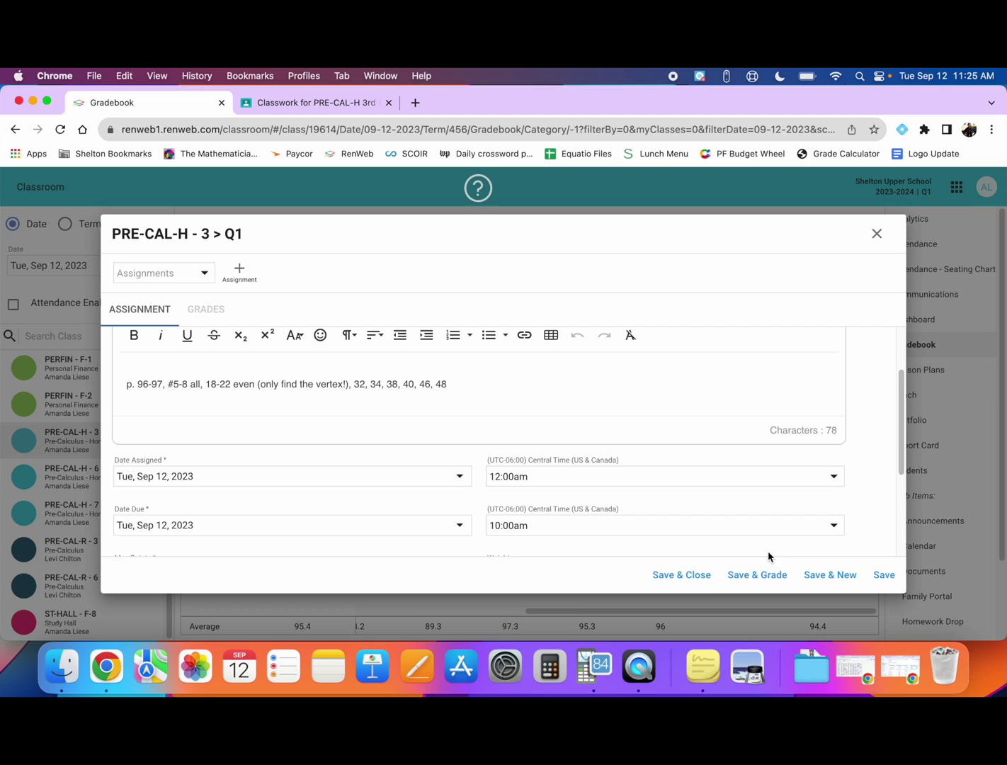
click(683, 578)
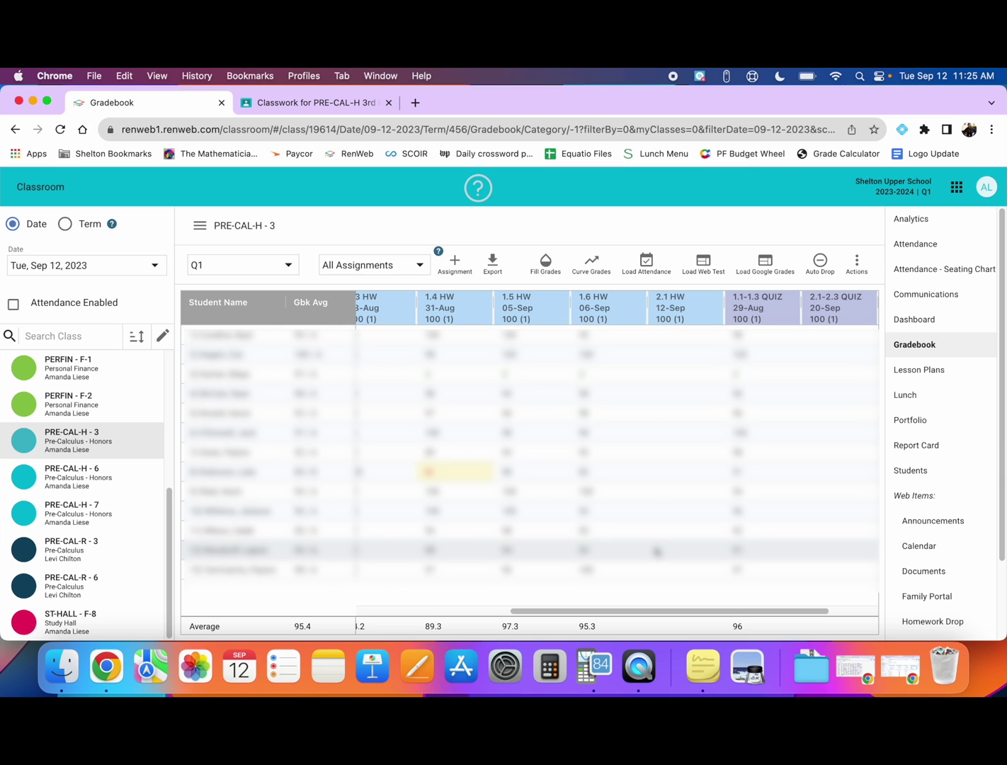
Step: Look through the 10 graded 2.1 HW submissions in Google Classroom, then go back to FACTS
click(298, 106)
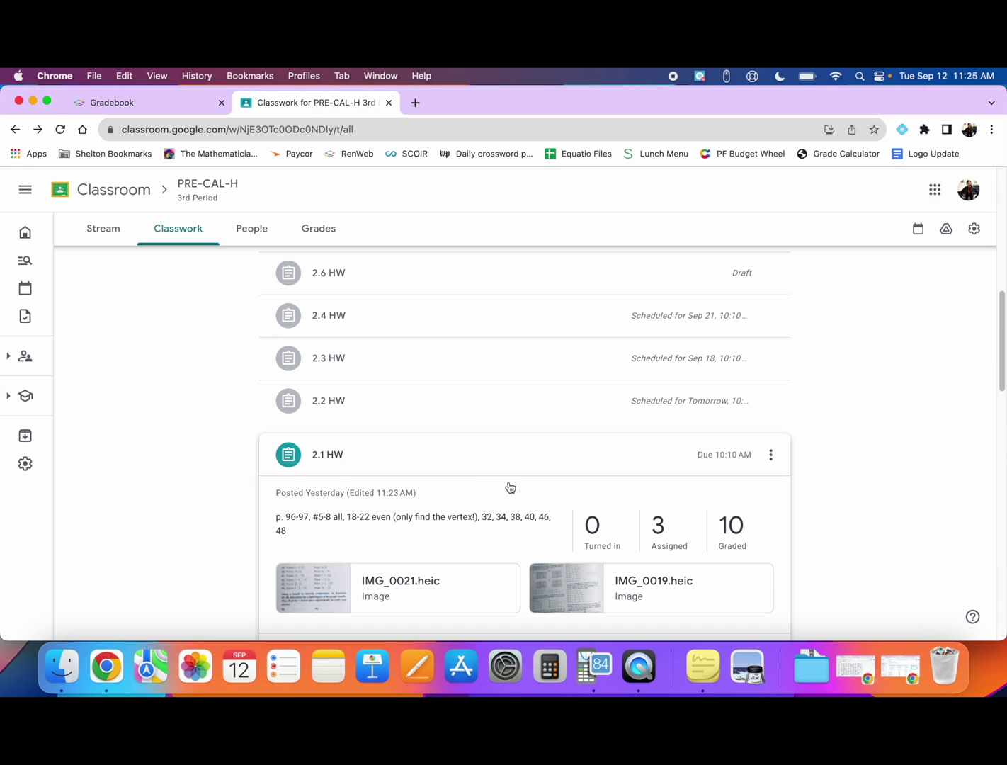
click(719, 535)
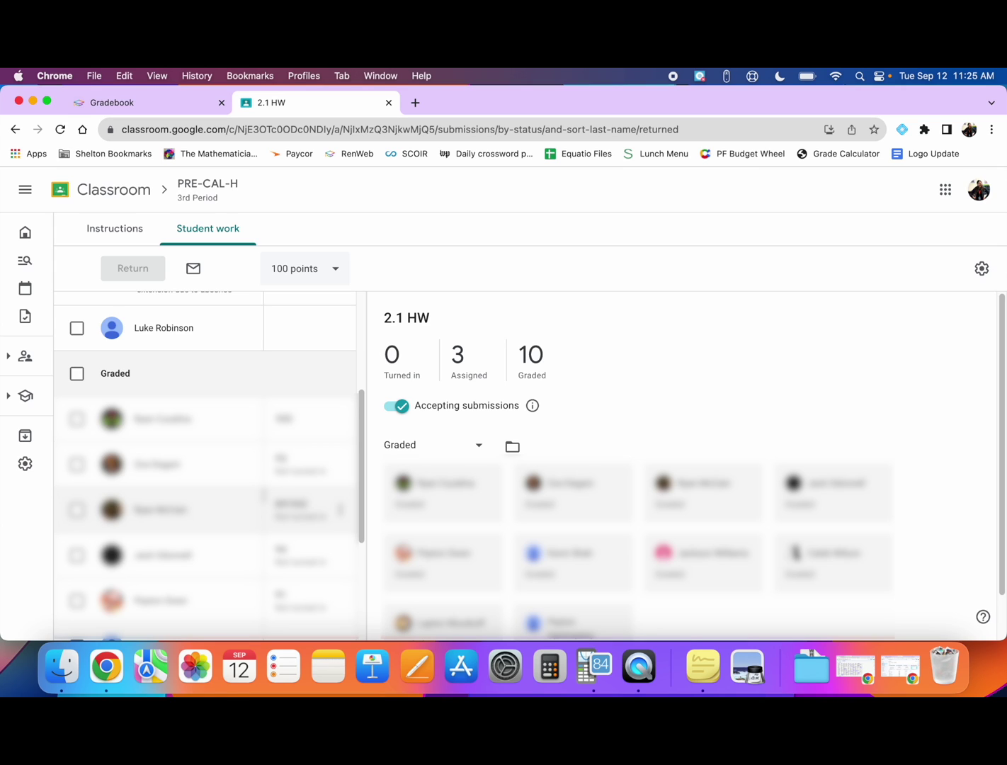
scroll(264, 493, down, 2)
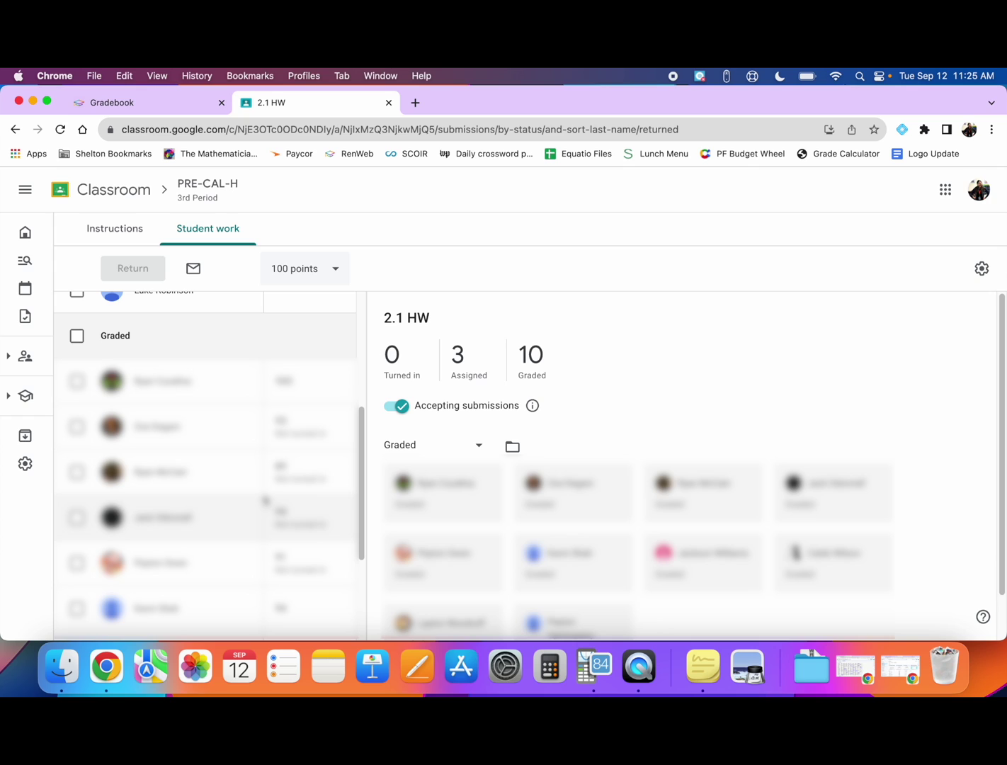
scroll(267, 500, up, 1)
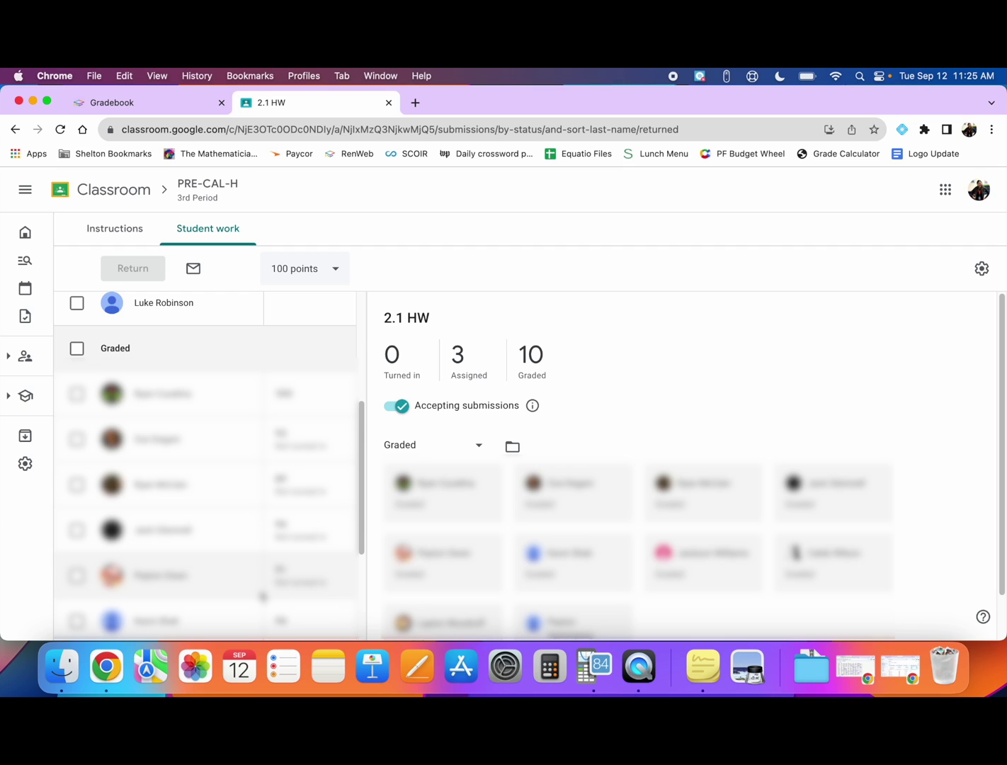
scroll(262, 596, down, 1)
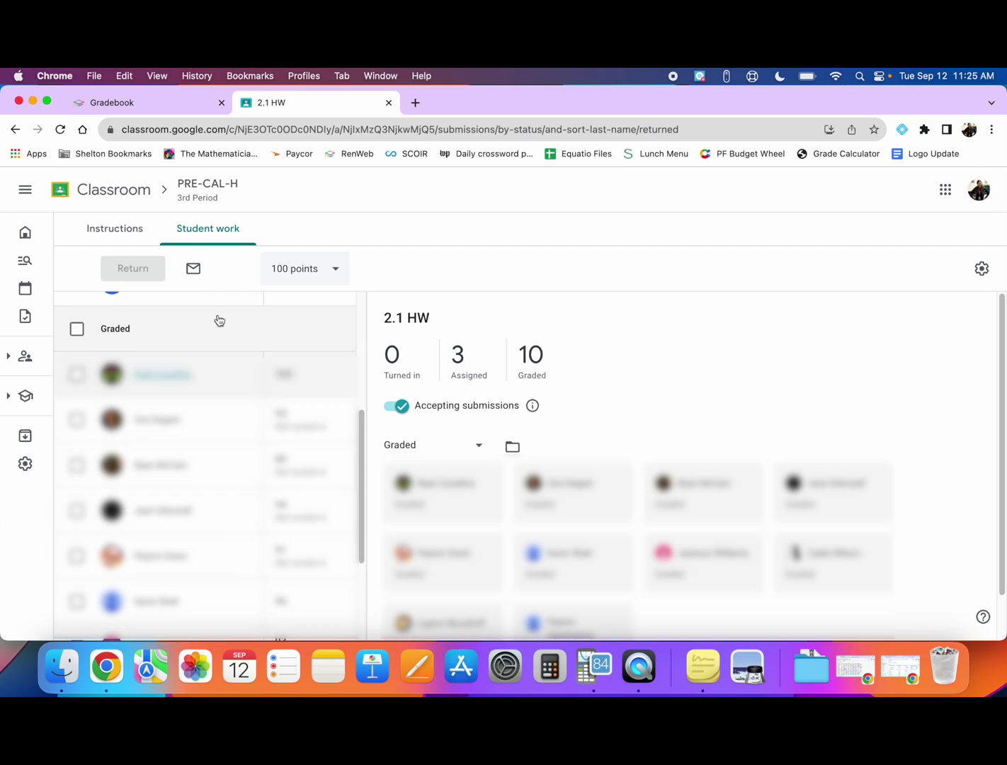
click(161, 104)
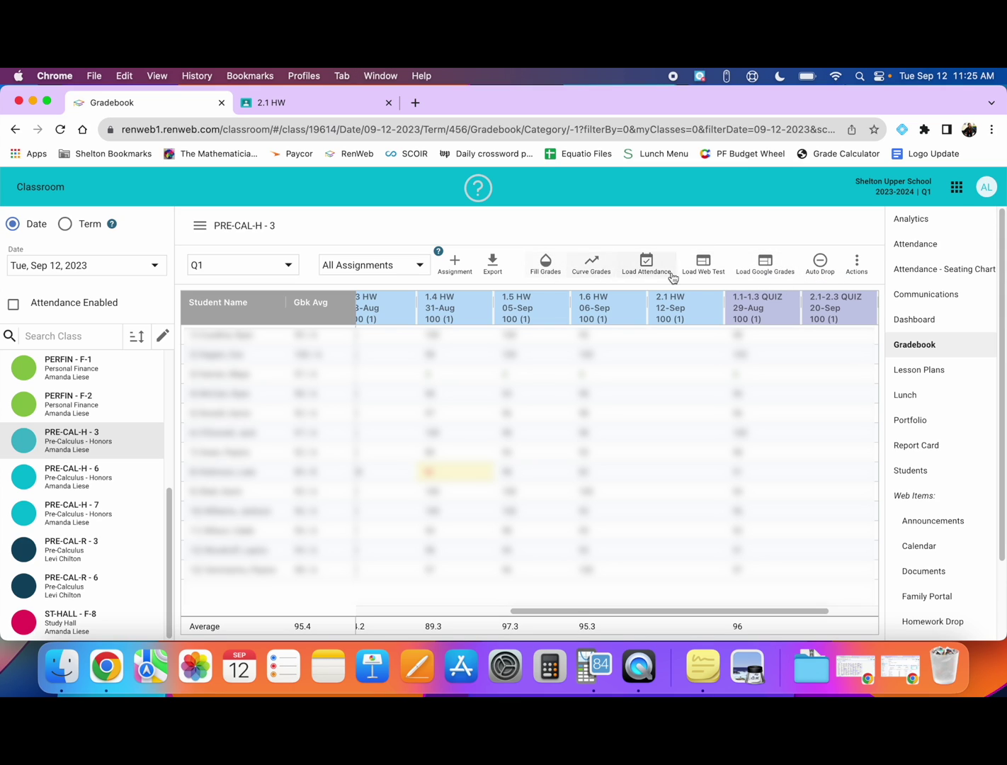
Step: Load Google Classroom grades for 2.1 HW, filling its column with a 93.2 average
click(764, 266)
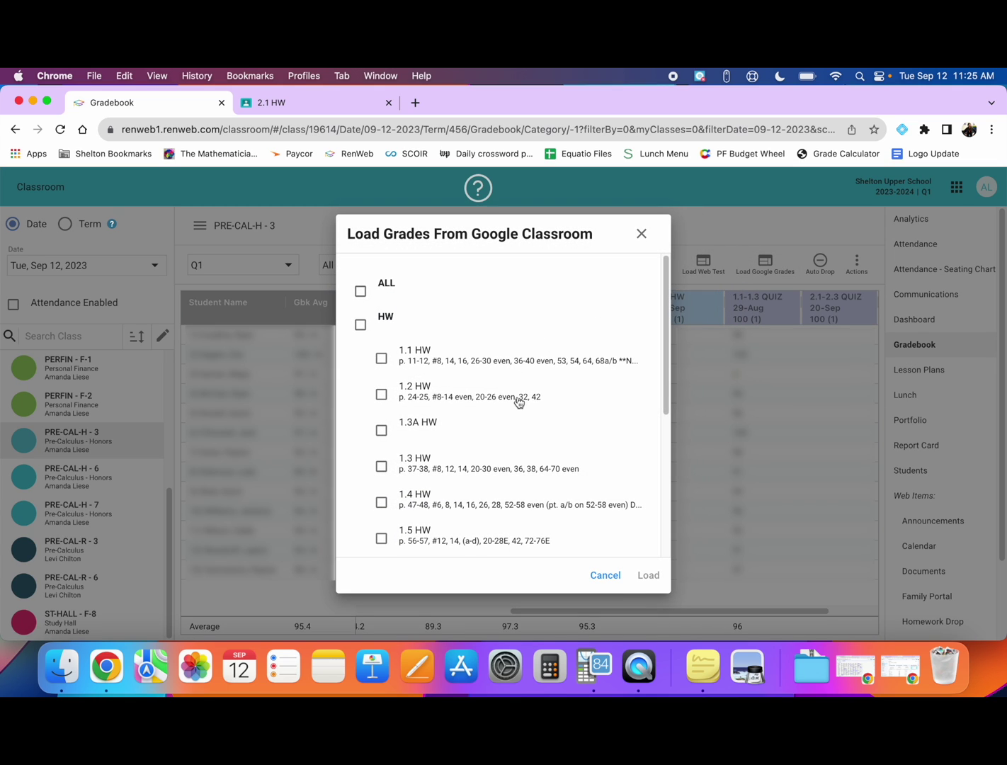
scroll(518, 402, down, 5)
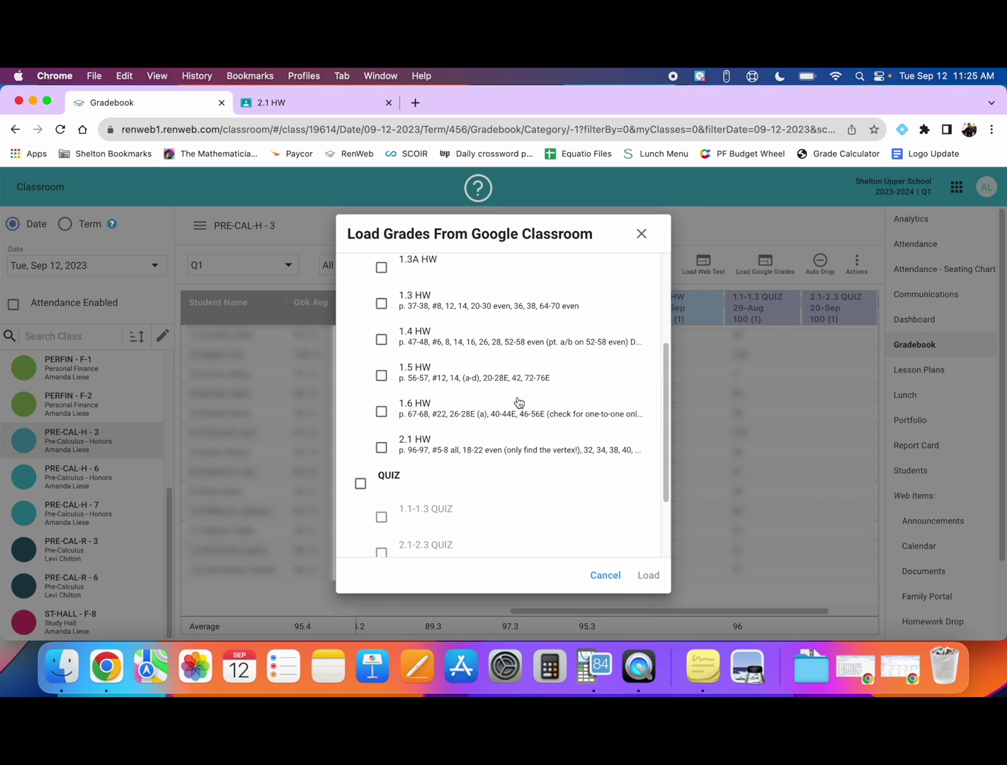
click(382, 449)
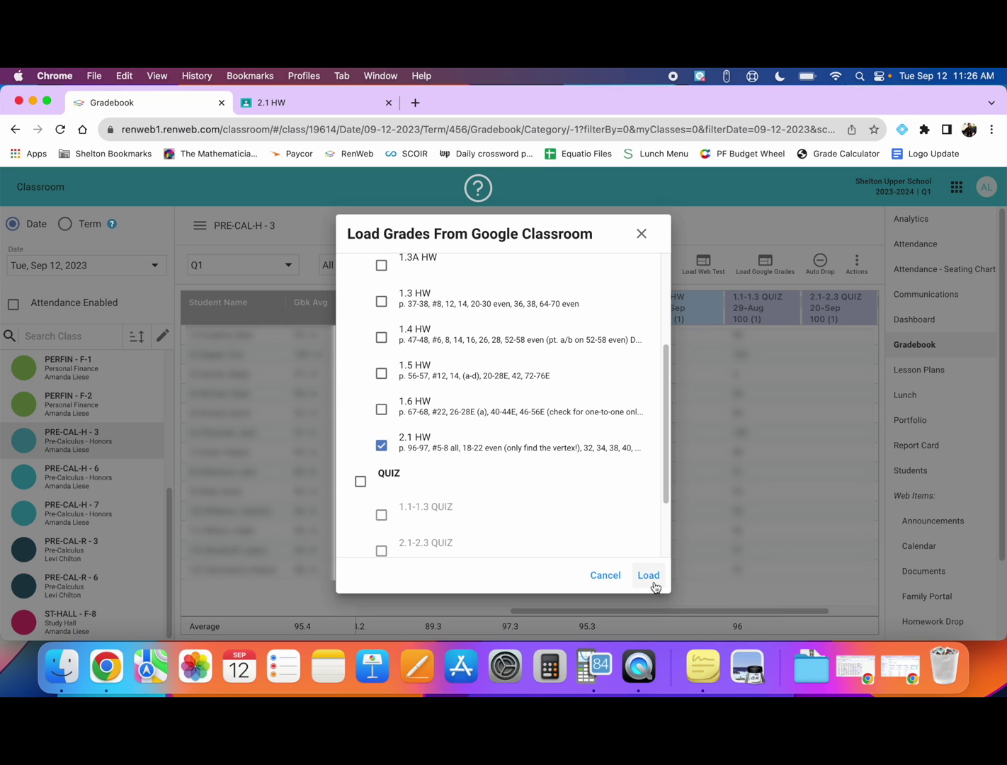
click(649, 576)
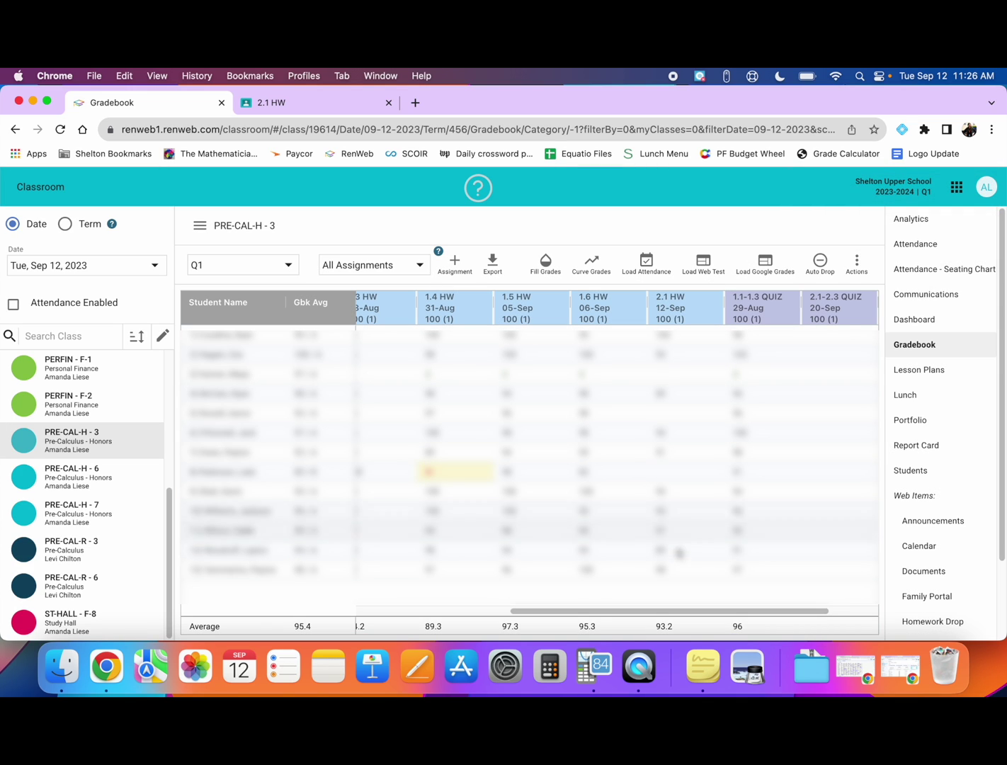
mouse_move(676, 576)
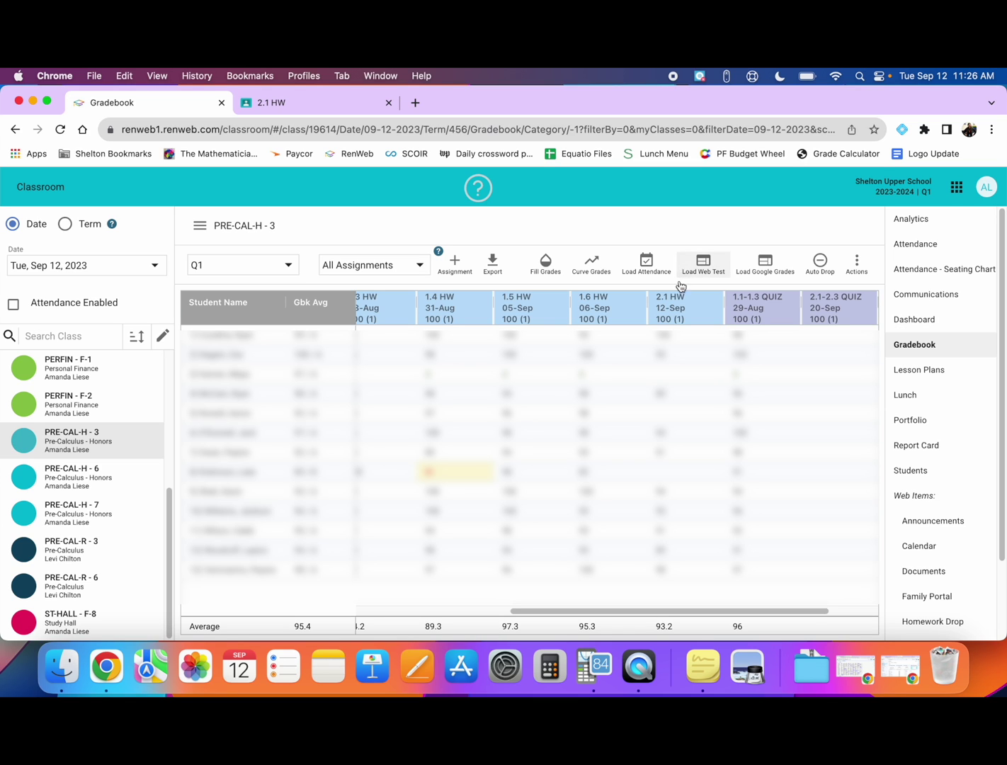
Step: Reload 2.1 HW's Google grades in its assignment form and view the per-student grades
click(664, 310)
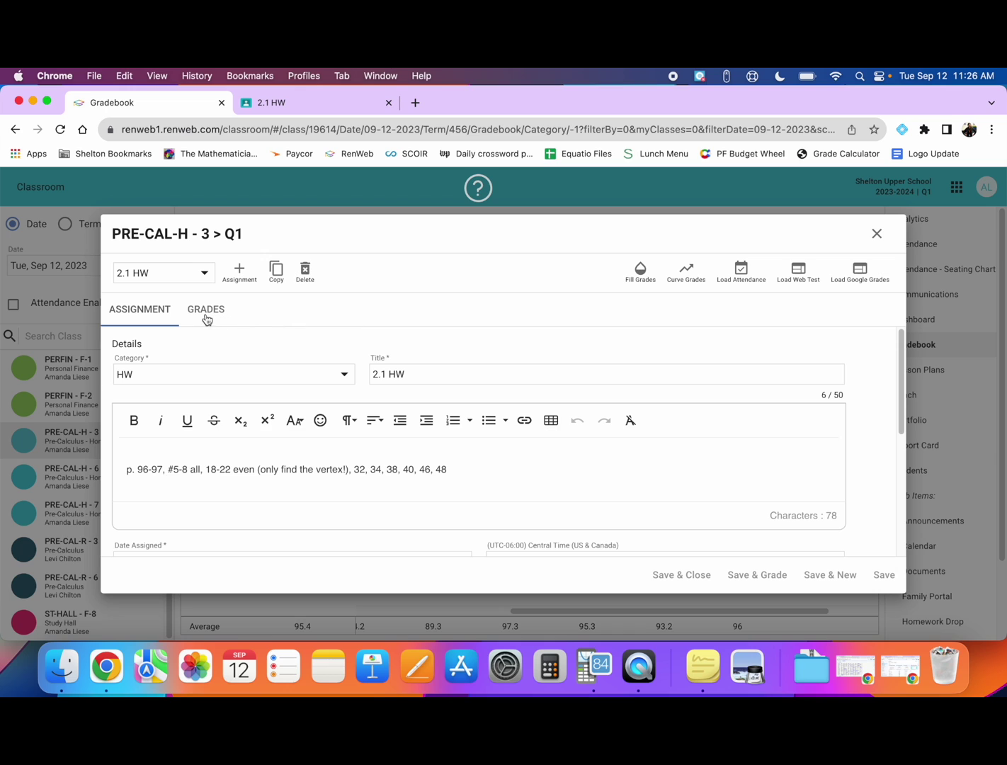
click(858, 273)
click(205, 313)
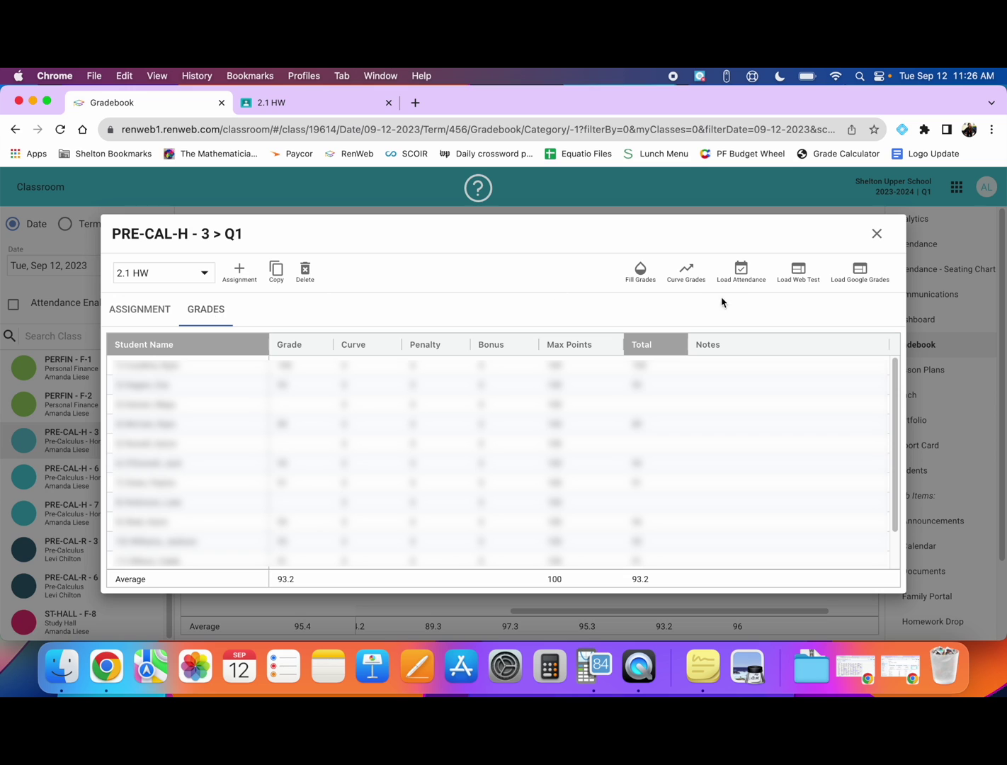
click(868, 276)
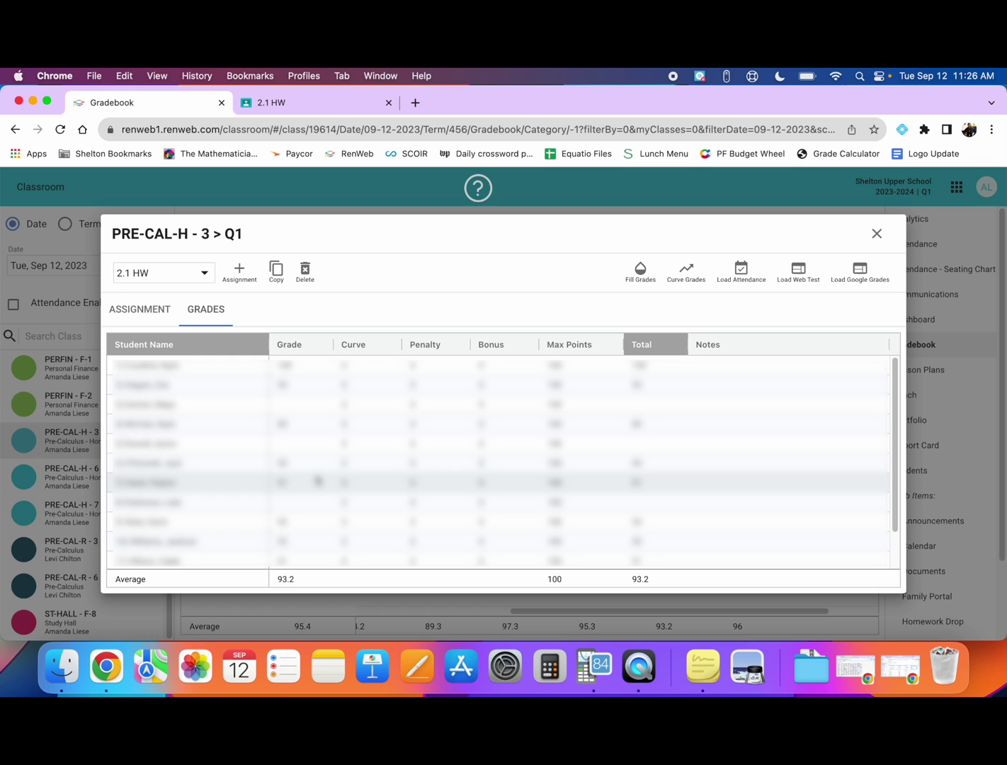
Step: Close the PRE-CAL-H - 3 > Q1 assignment dialog for 2.1 HW
click(877, 234)
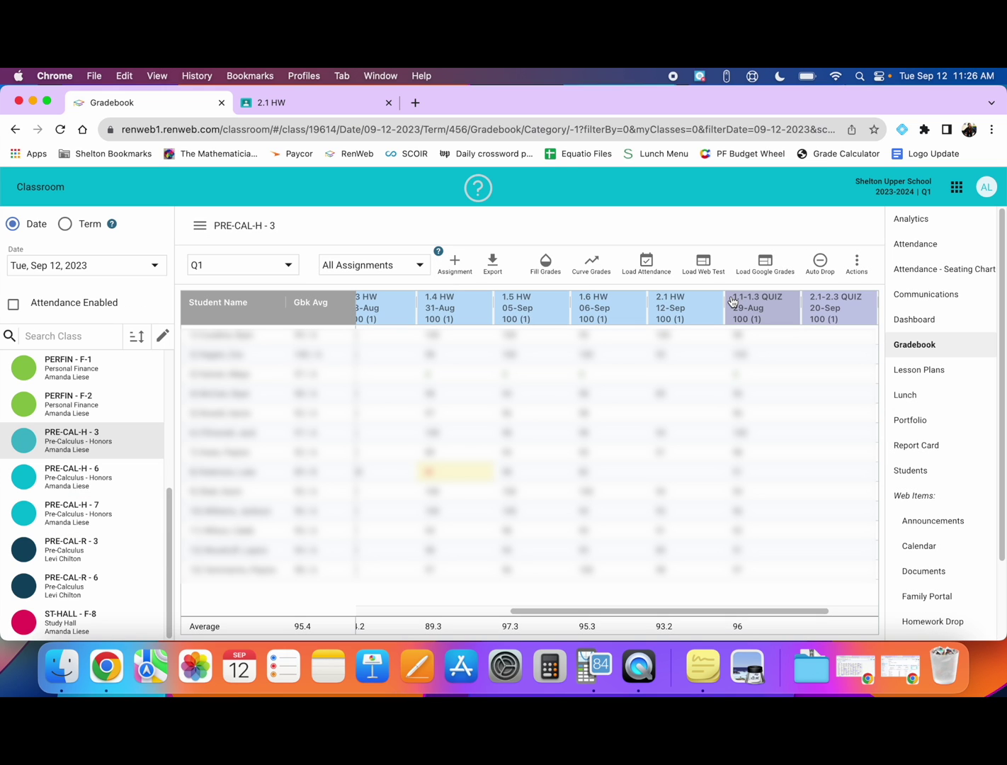